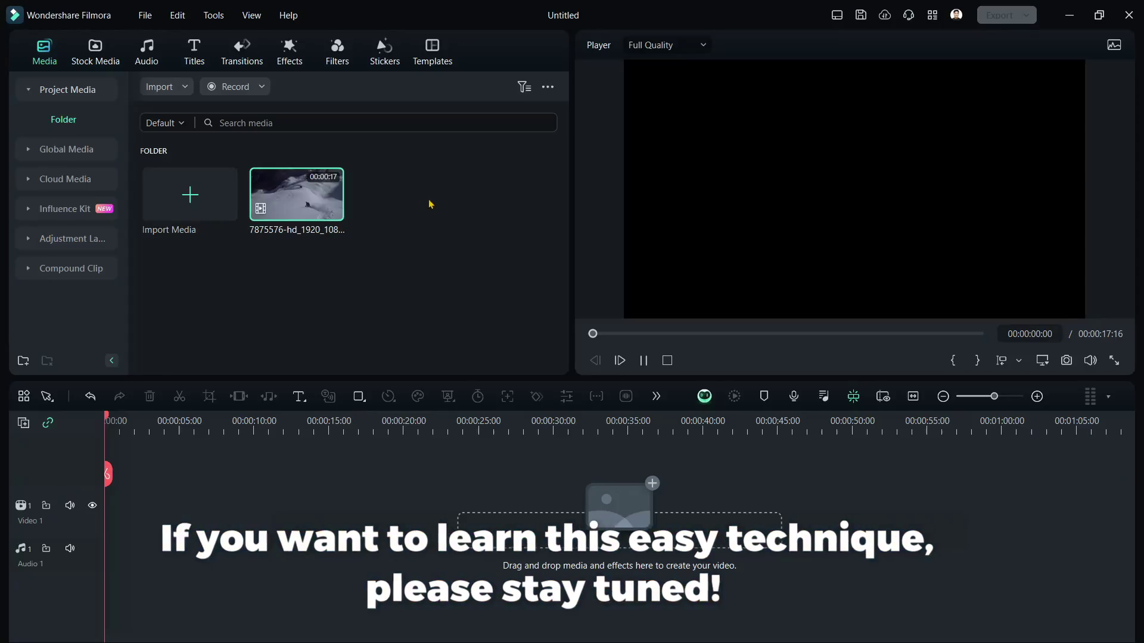
Place the ski clip on the Video 1 track and open it in the AI Object Remover.
double_click(302, 188)
left_click_drag(302, 187, 115, 506)
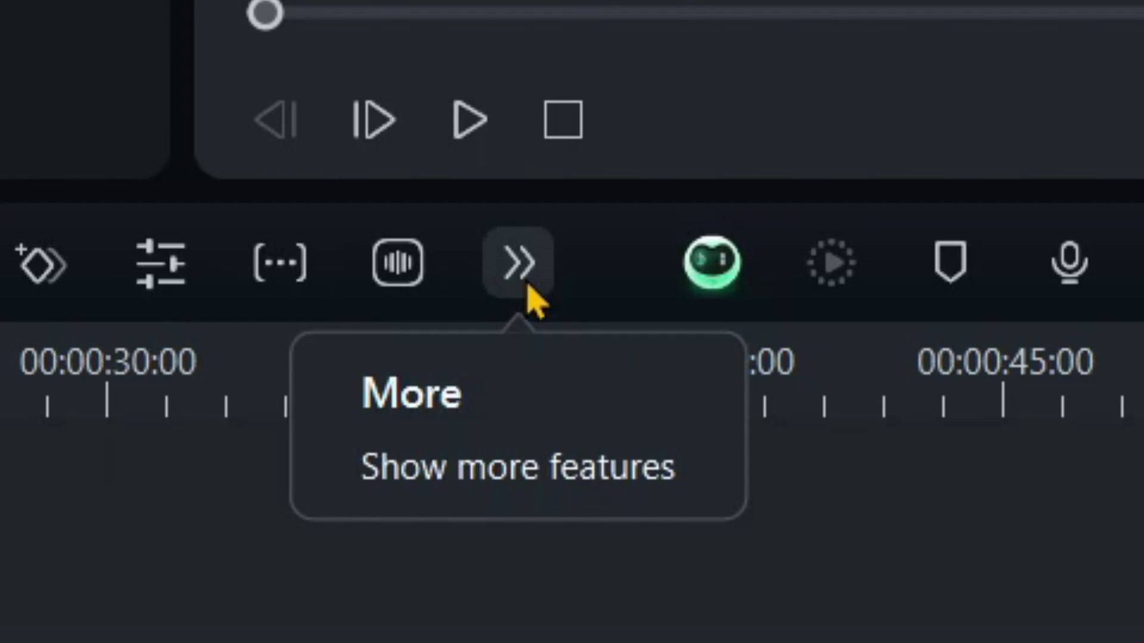
left_click(659, 404)
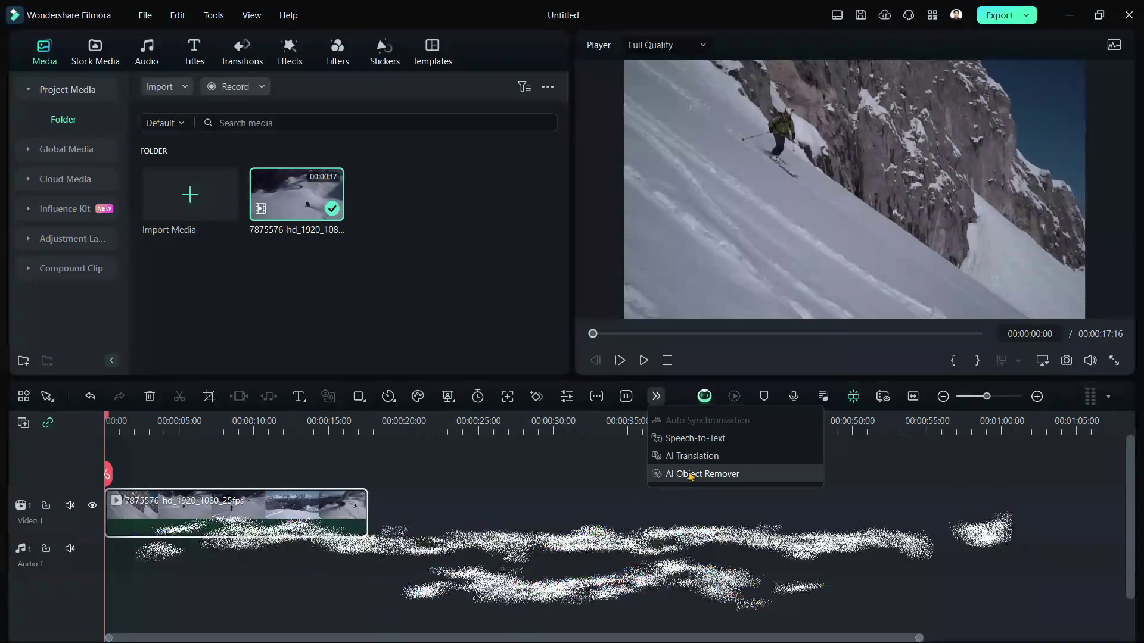
left_click(530, 453)
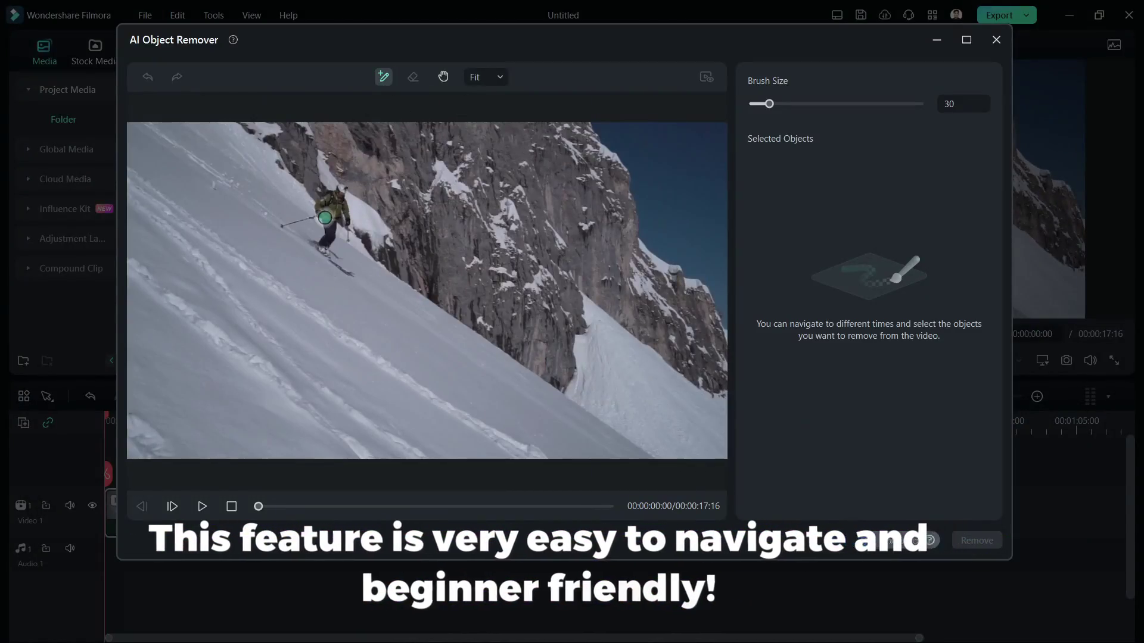
Zoom the preview to 142%, pan to center the skier, and brush over him at size 6.
scroll(345, 203, "up", 4)
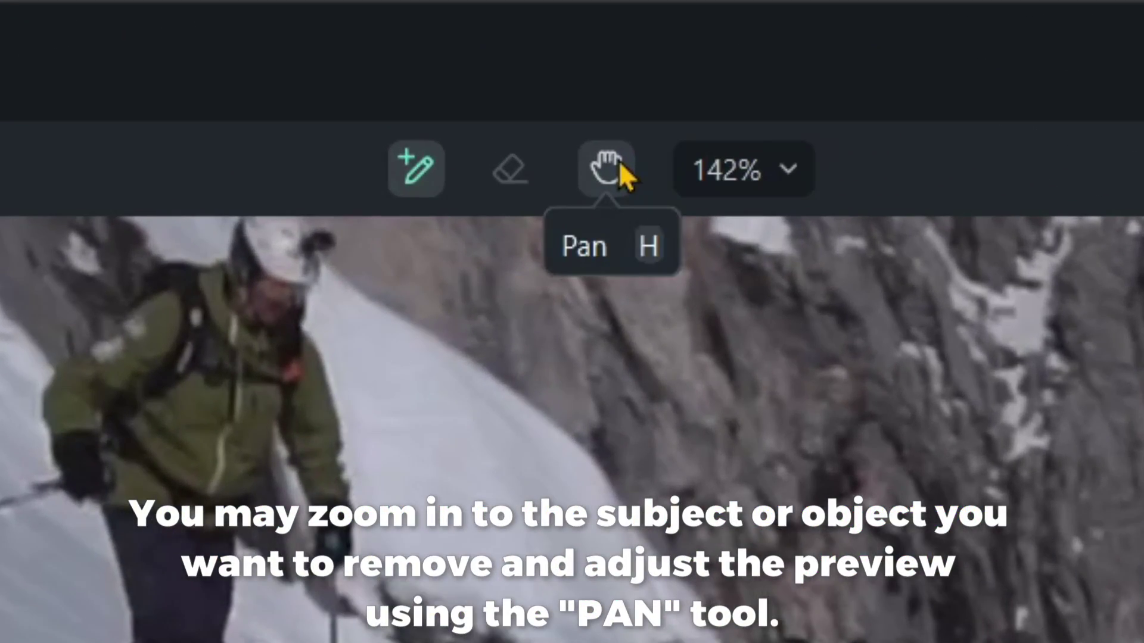
left_click(447, 76)
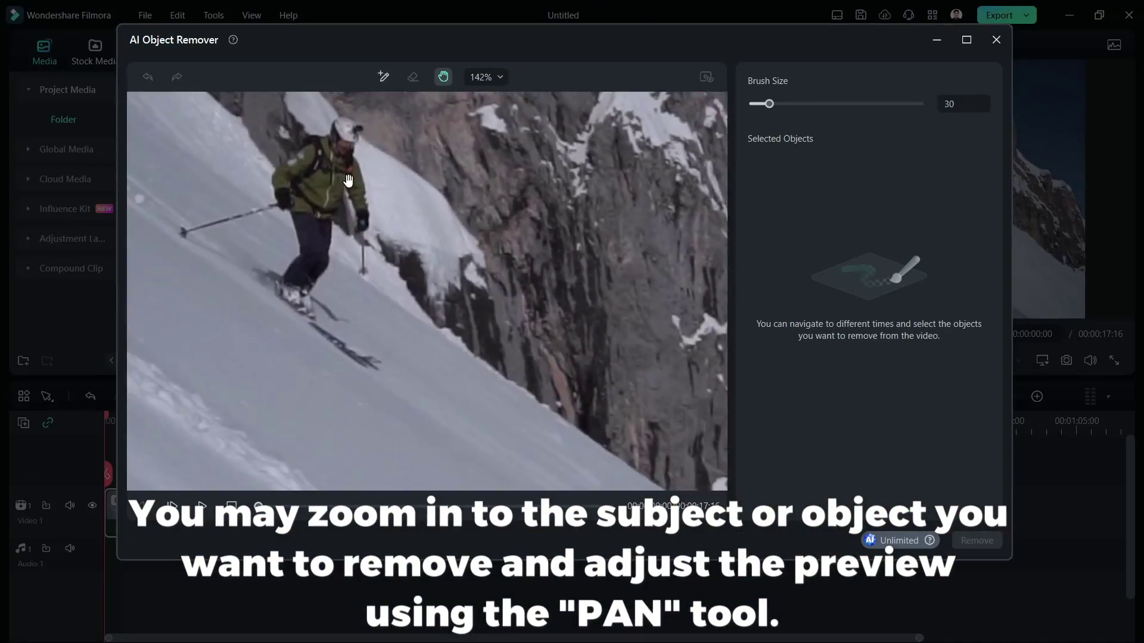
left_click_drag(324, 179, 479, 245)
left_click(383, 77)
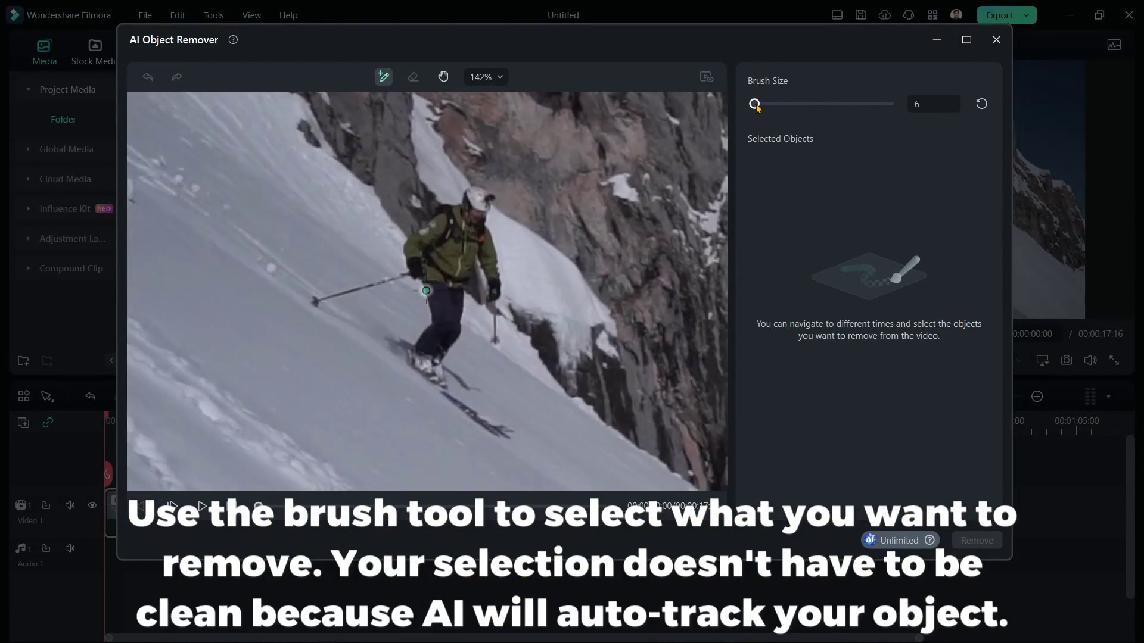
left_click_drag(473, 213, 472, 239)
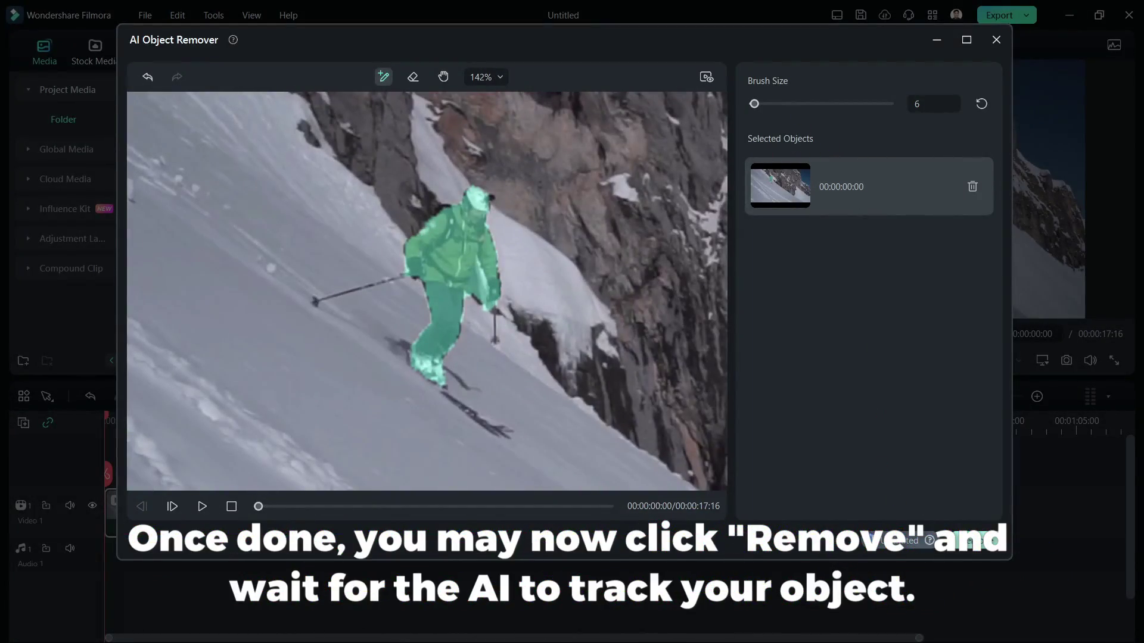
Remove the masked skier, restarting the object tracking after briefly stopping it to check the mask.
left_click(977, 540)
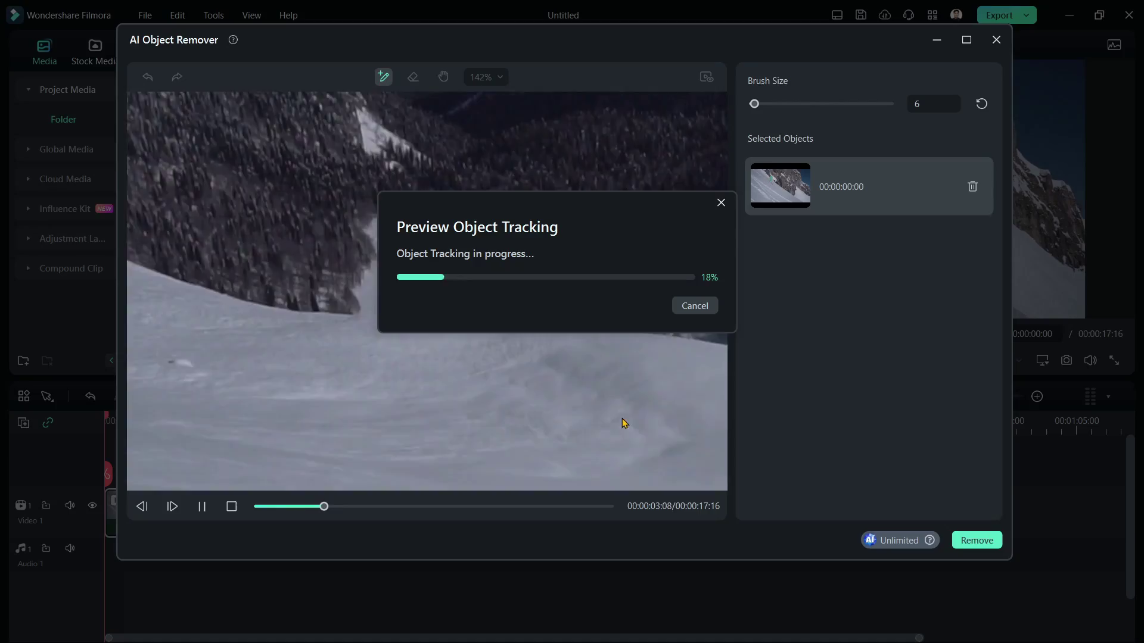
left_click(697, 307)
left_click(583, 393)
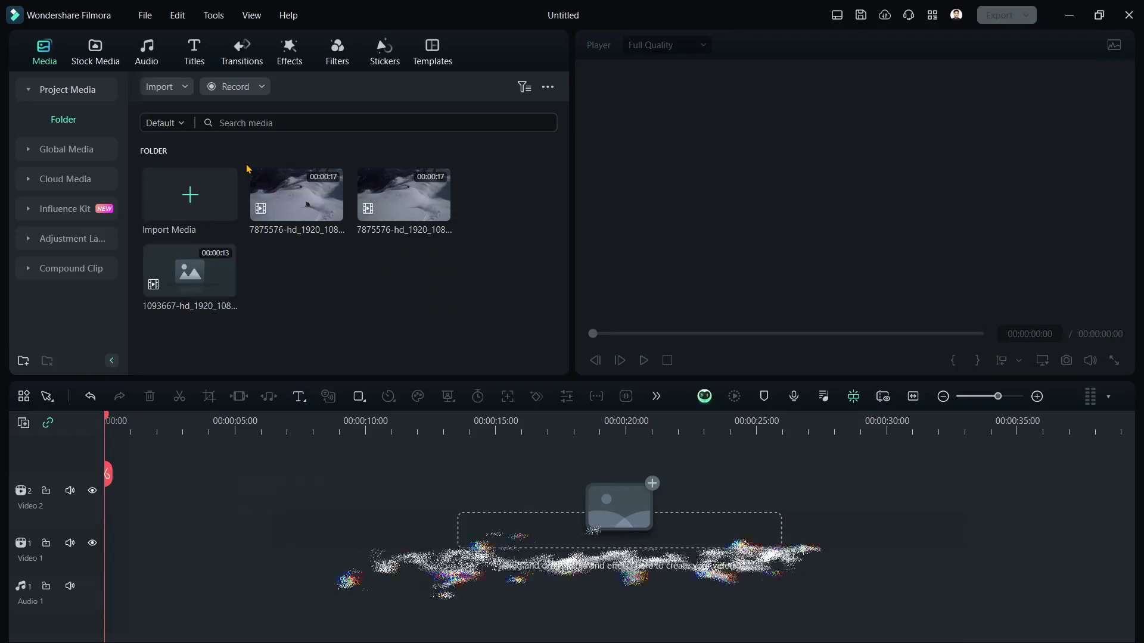
Place the beach clip at the start of Video 1, open it in AI Object Remover and preview the mask.
left_click_drag(163, 492, 110, 545)
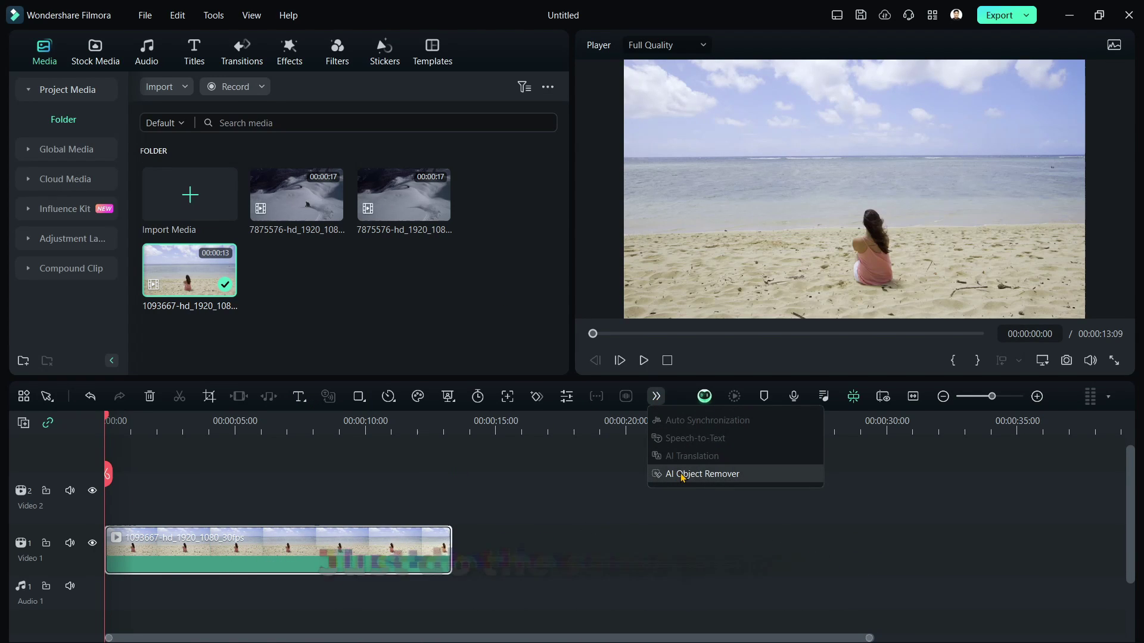
left_click(682, 475)
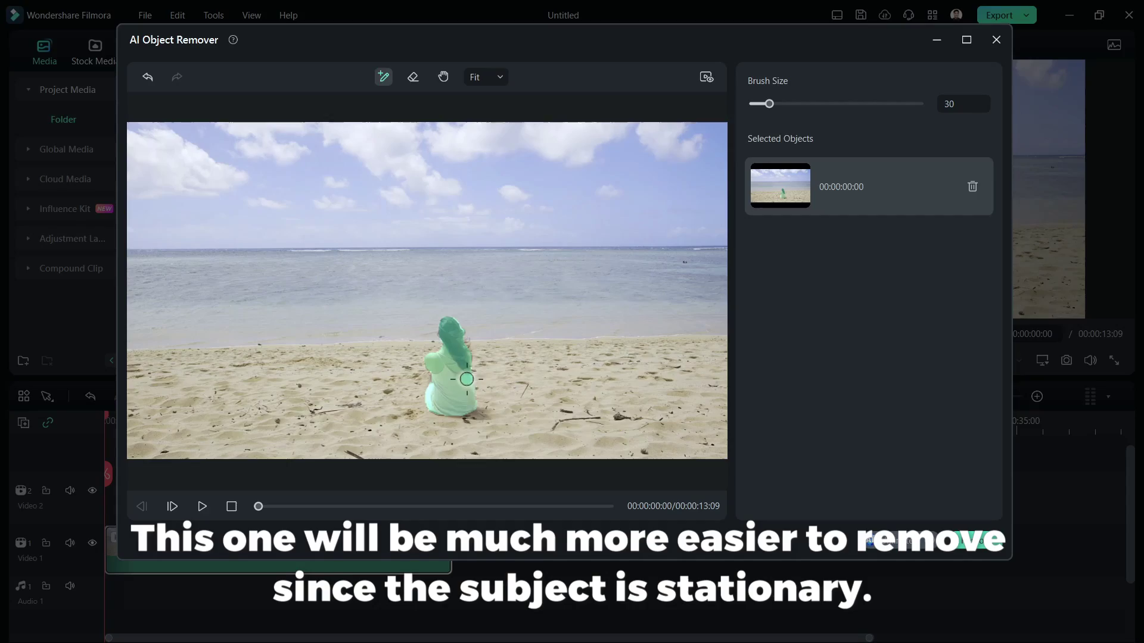
key("space")
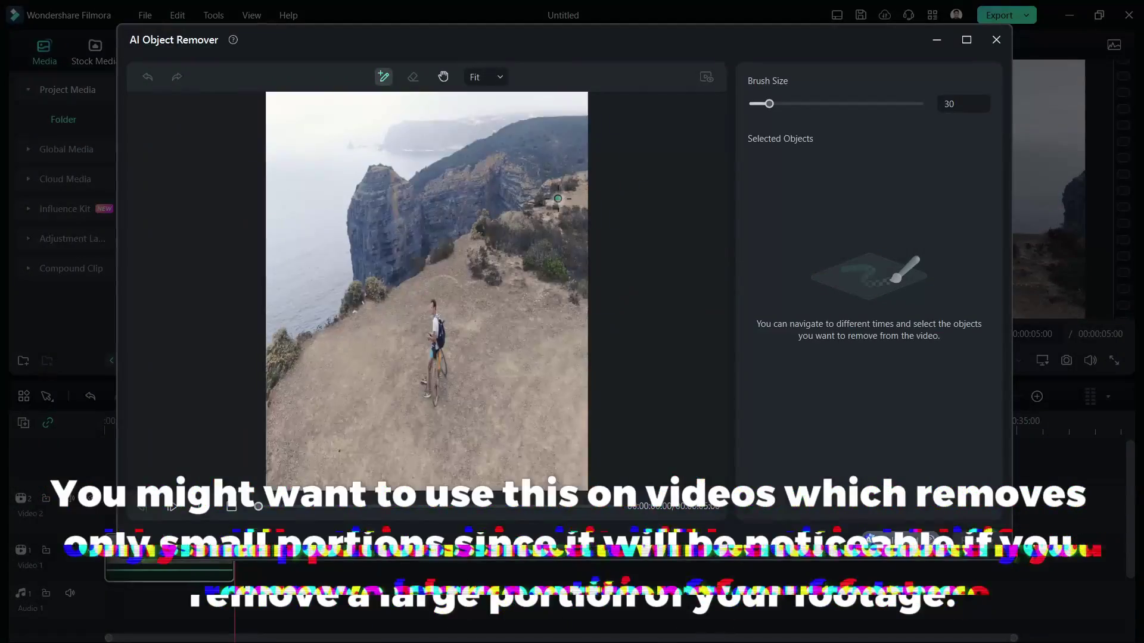
Brush the cyclist at 00:00:00:00, 00:00:00:22, 00:00:01:20 and 00:00:04:15.
left_click(430, 227)
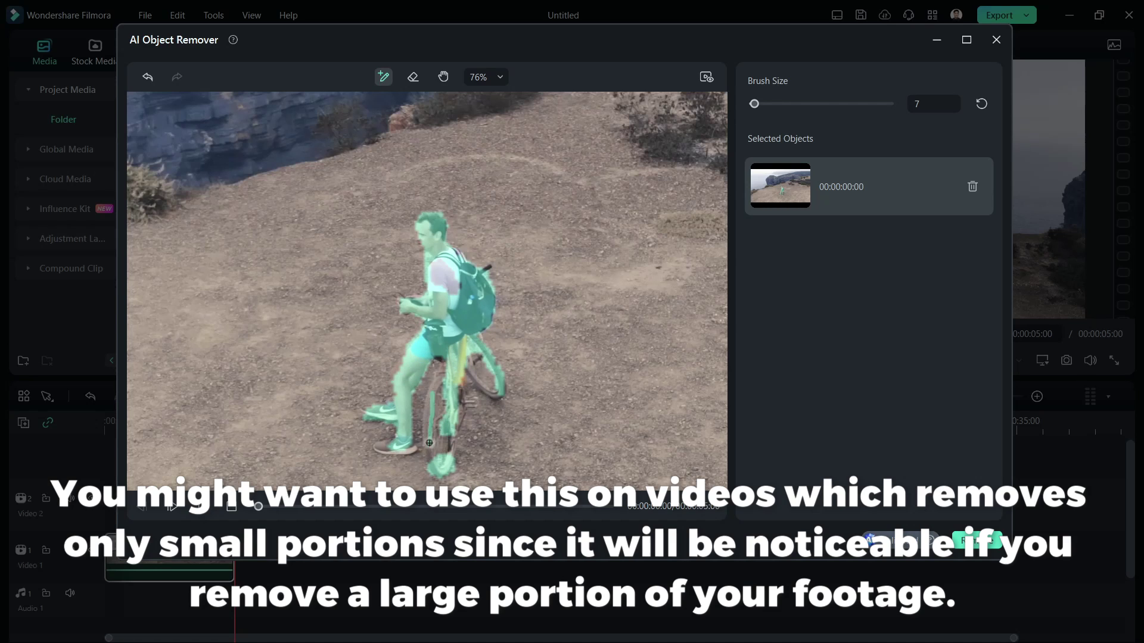
left_click(270, 507)
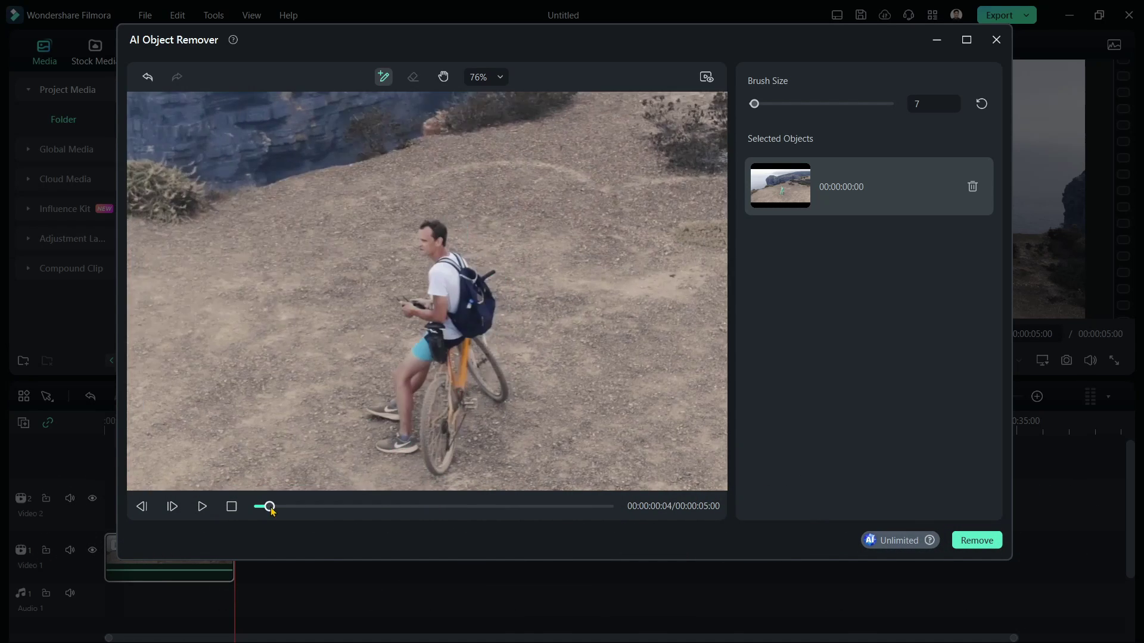
left_click_drag(269, 507, 319, 507)
left_click(430, 270)
left_click(383, 507)
mouse_move(438, 390)
left_mouse_down()
mouse_move(458, 411)
mouse_move(498, 411)
mouse_move(425, 295)
left_mouse_up()
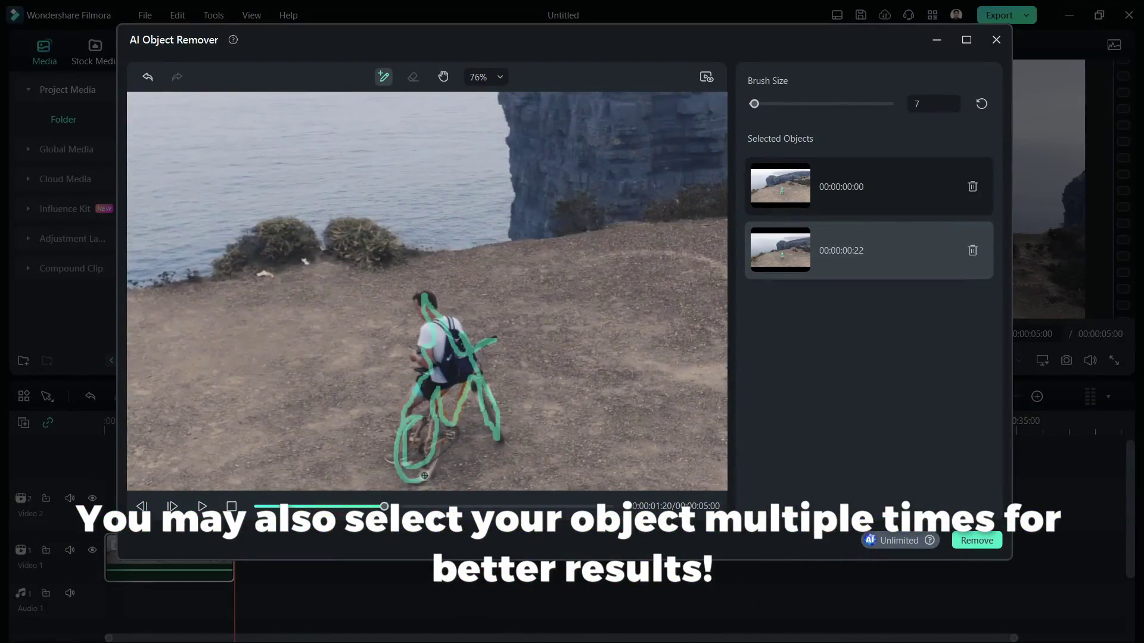
left_click_drag(424, 476, 424, 476)
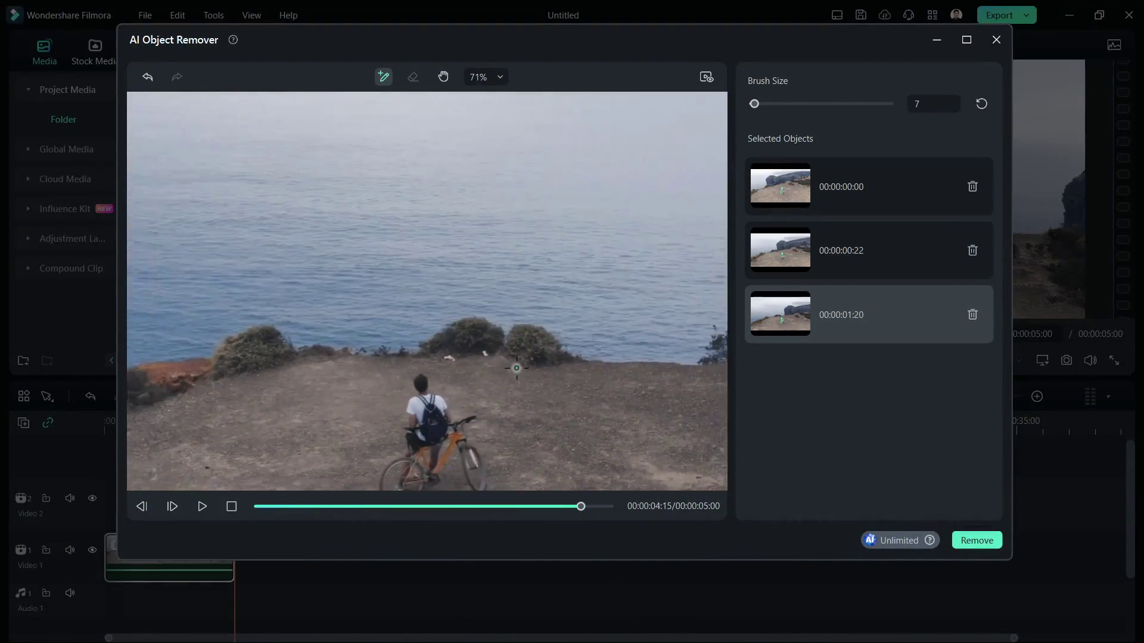
scroll(517, 368, "down", 2)
left_click_drag(445, 380, 441, 456)
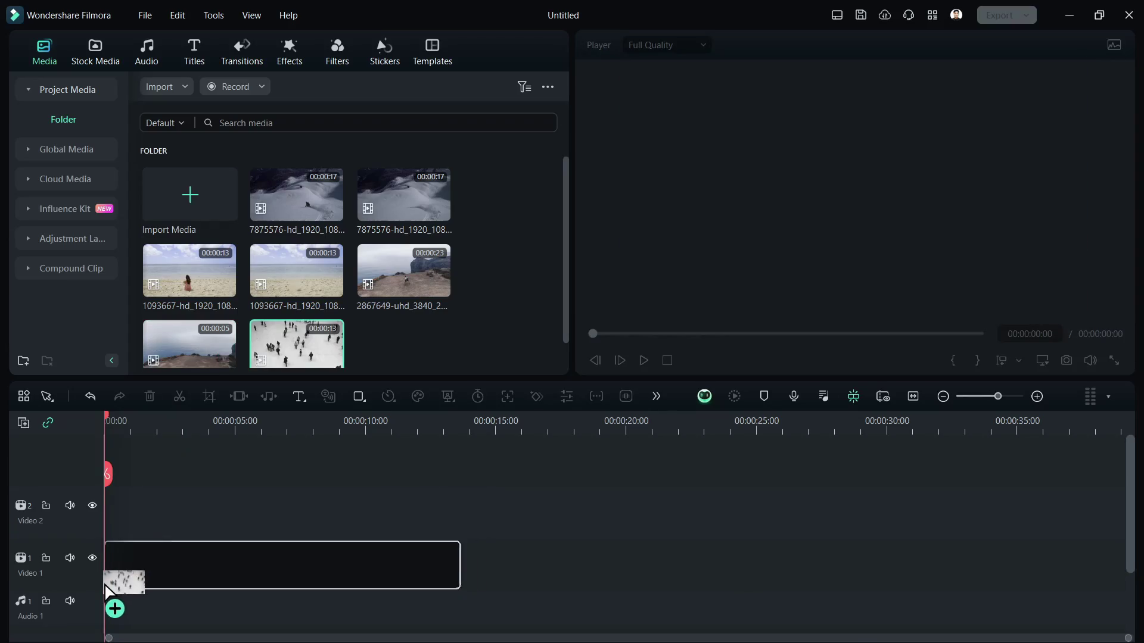
Put the crowd clip on Video 1, open it in AI Object Remover and start removing the central group.
left_click_drag(115, 605, 185, 565)
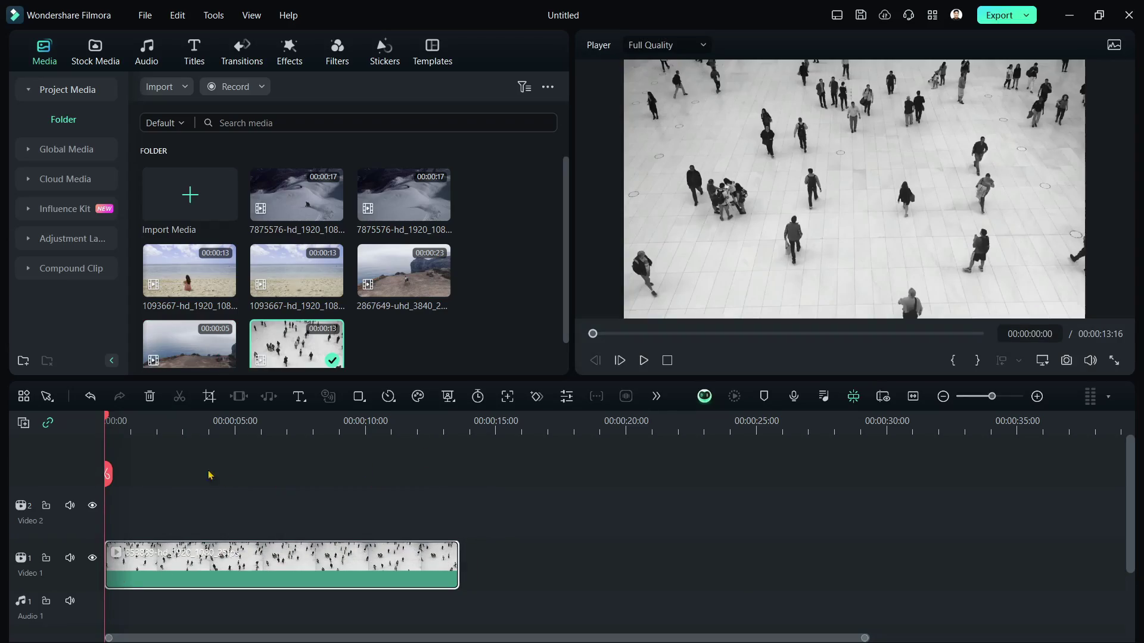
left_click_drag(110, 416, 316, 417)
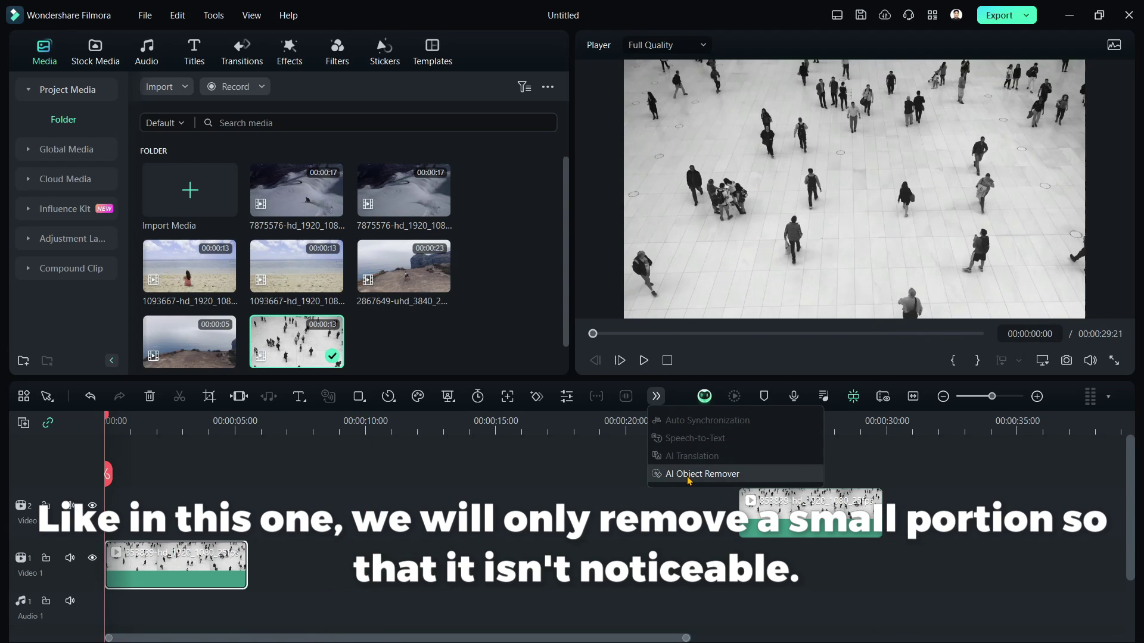
left_click(702, 473)
key("alt+Tab")
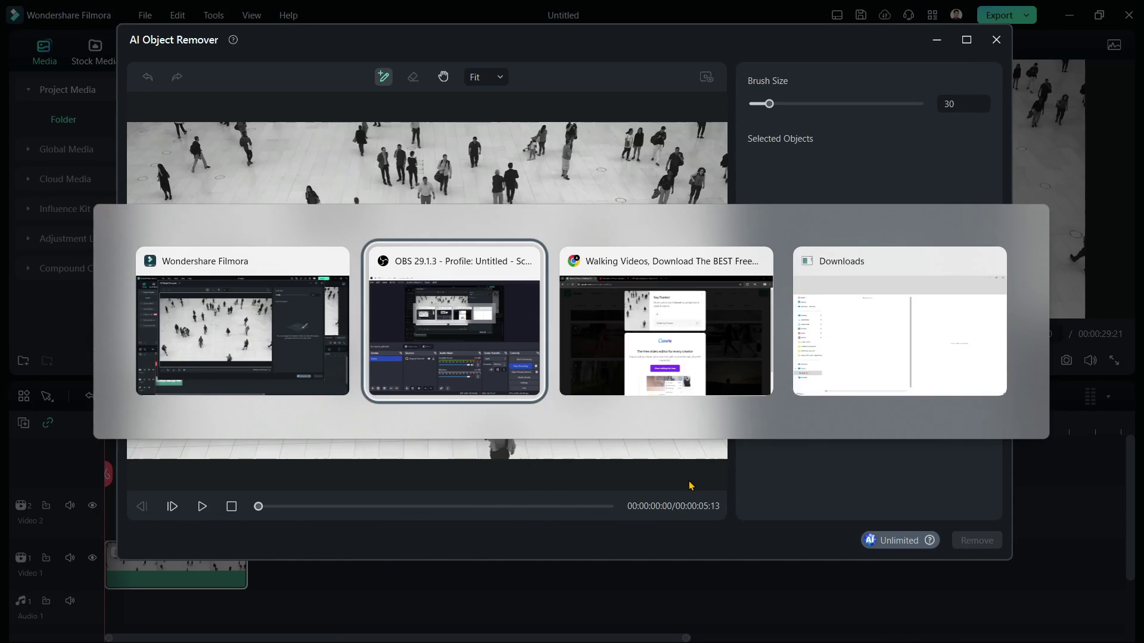
key("Escape")
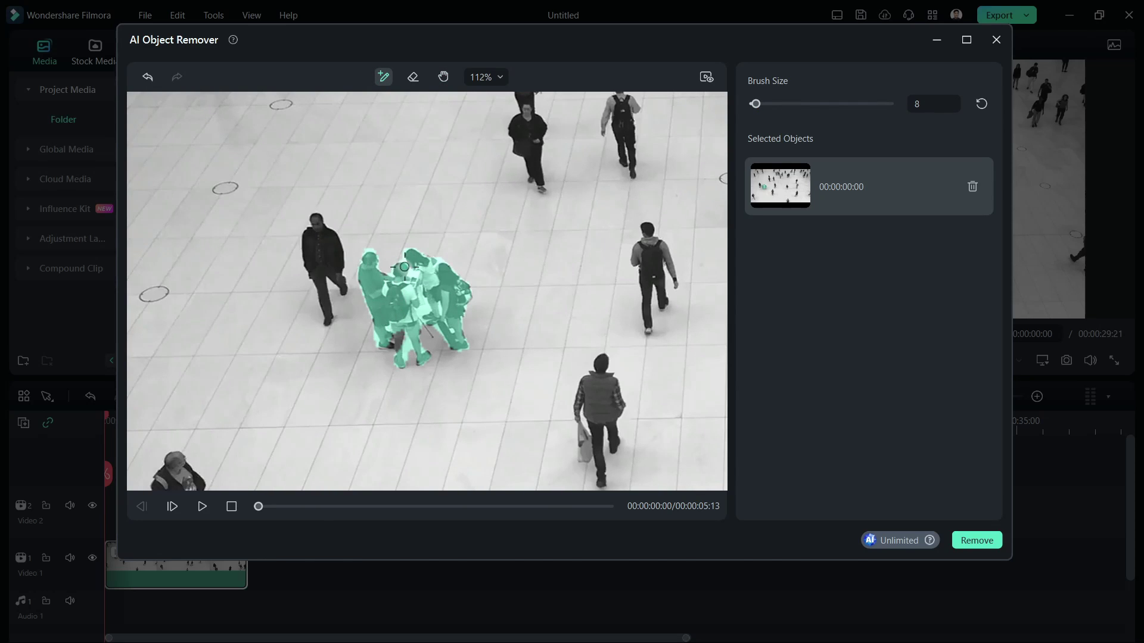
left_click(977, 541)
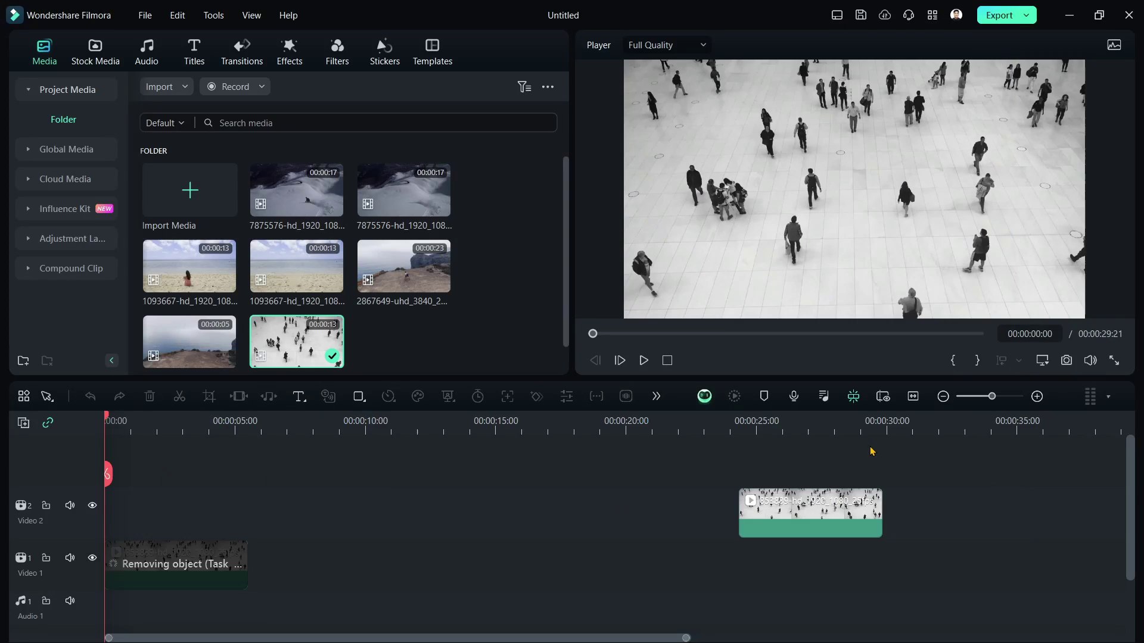